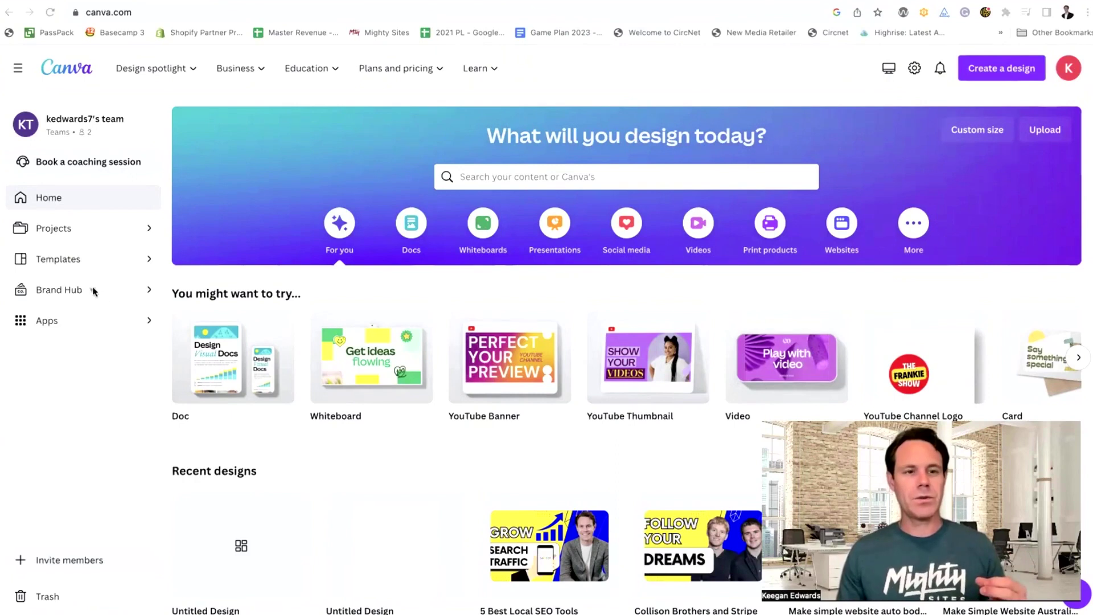
# From the Apps page, open the Text to Image app's introduction with its panda-surfing samples.
pyautogui.click(83, 321)
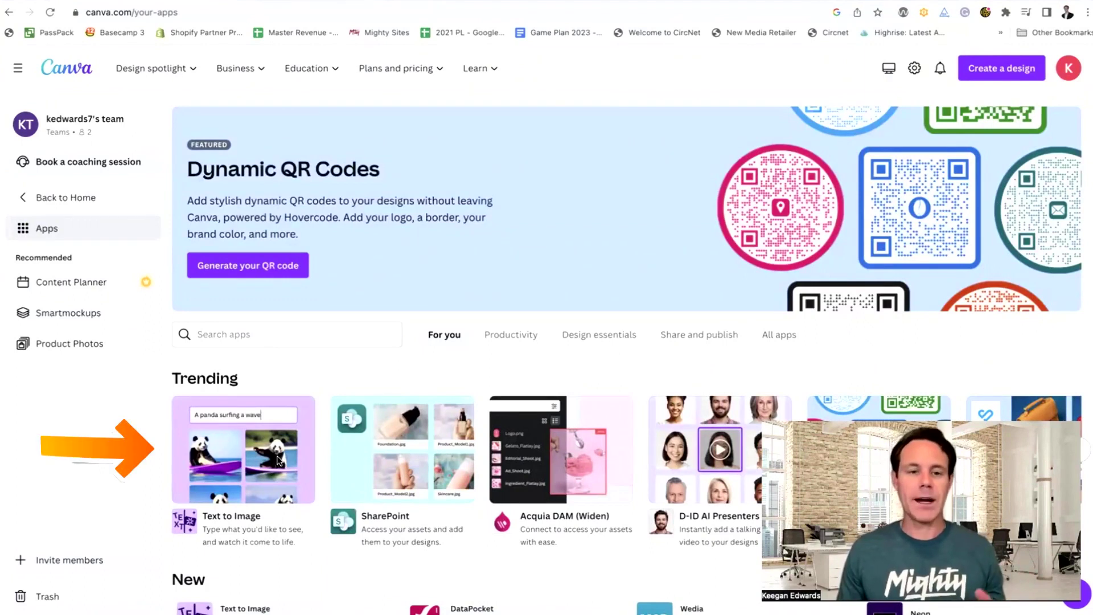
pyautogui.click(279, 460)
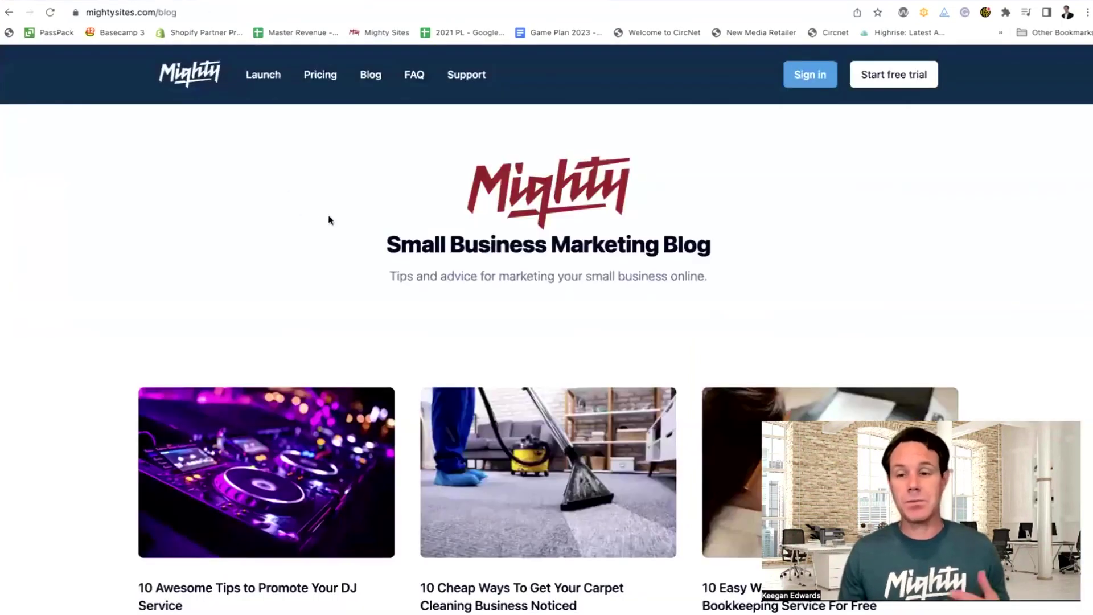
# Open the '10 Easy Ways To Promote Your Electrician Business' article from the Mighty Sites blog.
pyautogui.scroll(-1, 330, 221)
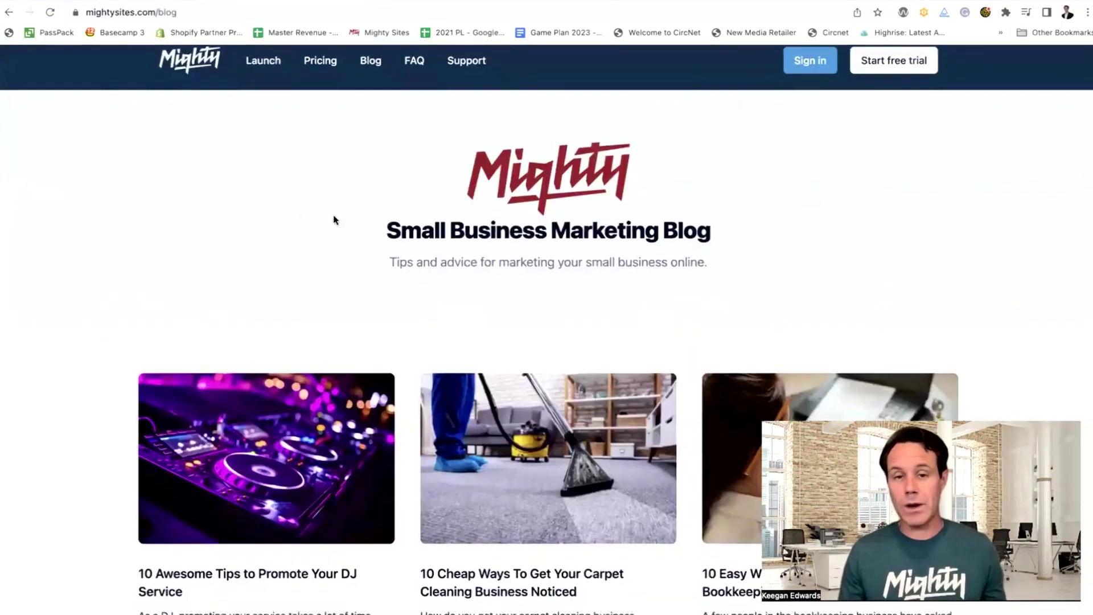
pyautogui.scroll(1, 329, 224)
pyautogui.scroll(-6, 329, 224)
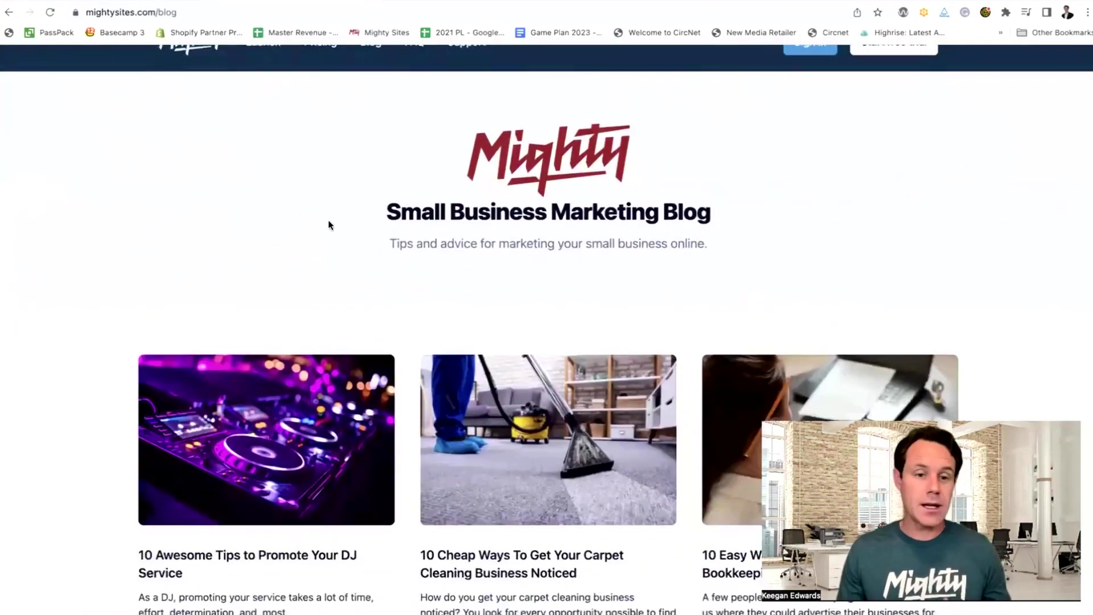
pyautogui.scroll(-4, 331, 225)
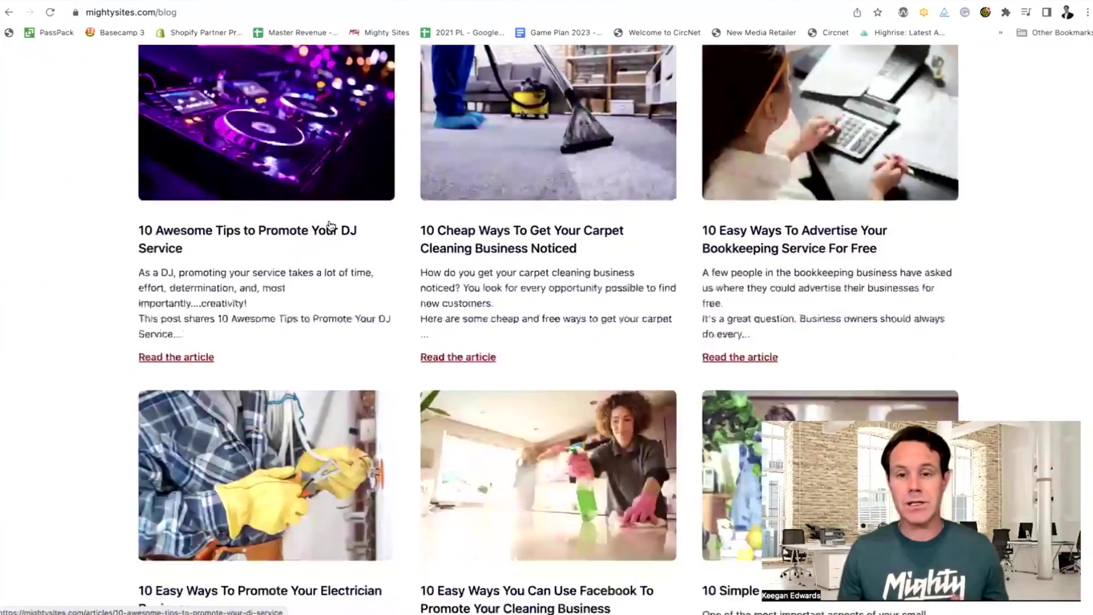
pyautogui.scroll(-1, 331, 226)
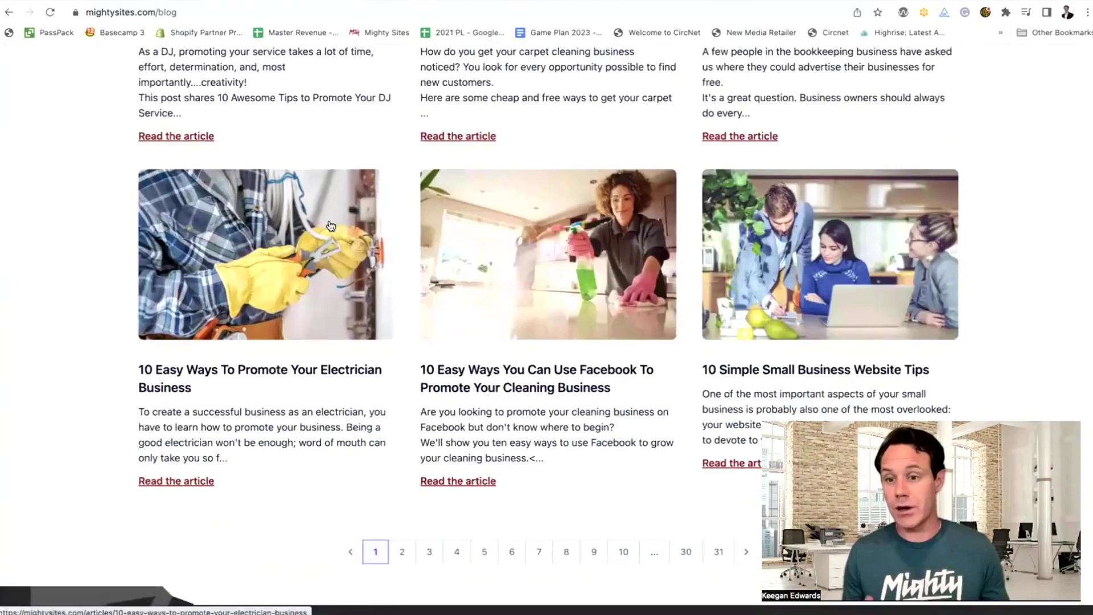
pyautogui.scroll(-3, 471, 316)
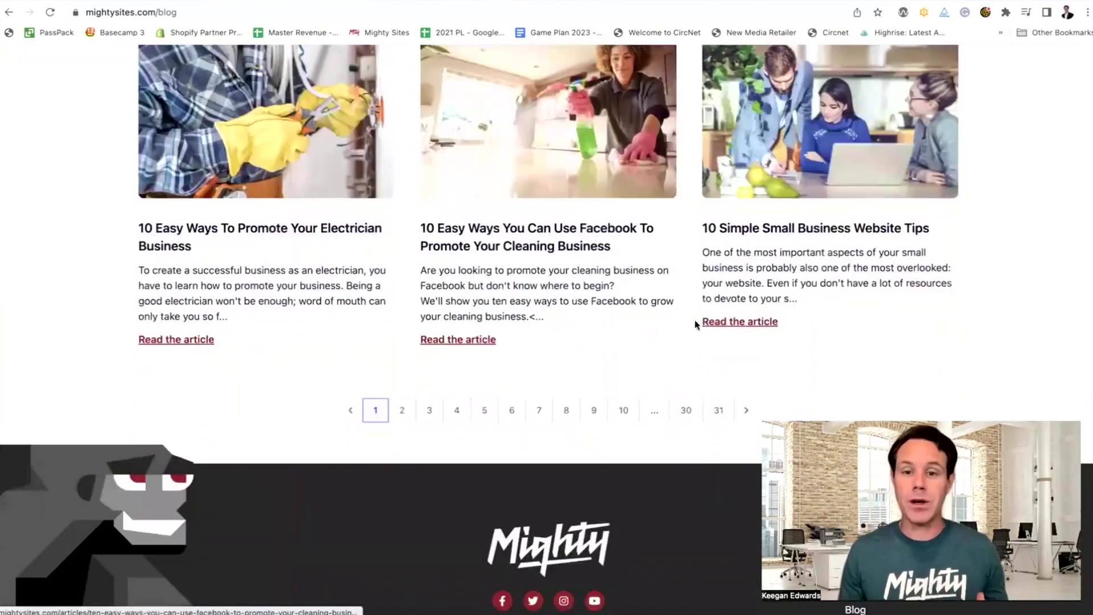
pyautogui.scroll(2, 704, 325)
pyautogui.scroll(3, 705, 325)
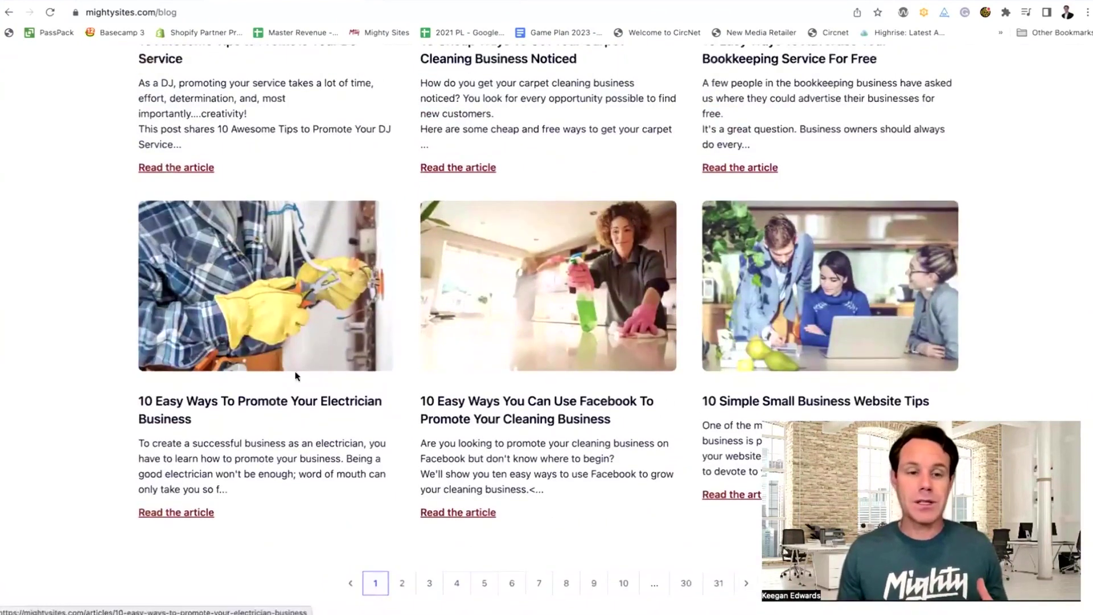
pyautogui.click(300, 401)
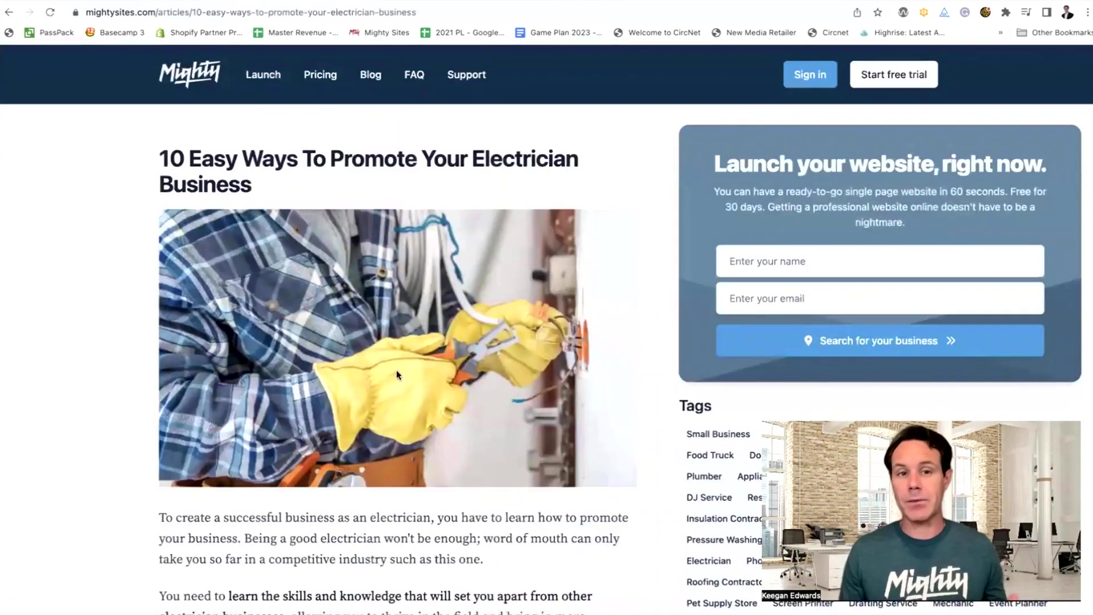
pyautogui.scroll(-3, 396, 370)
pyautogui.scroll(2, 234, 193)
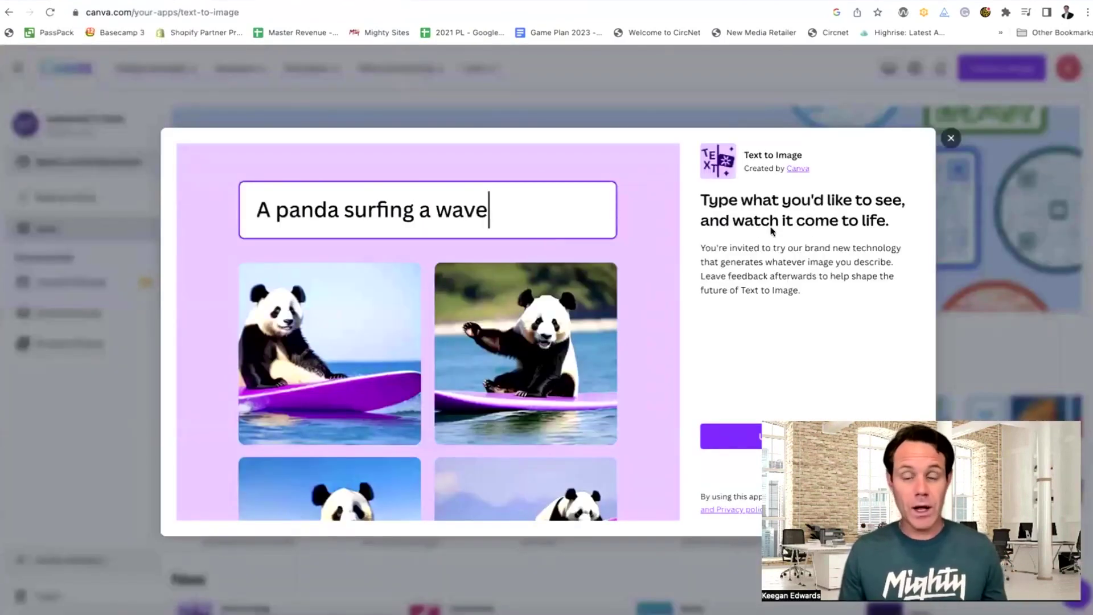
# Use Text to Image in a new Blog Graphic design sized 800 × 1200 px.
pyautogui.click(733, 437)
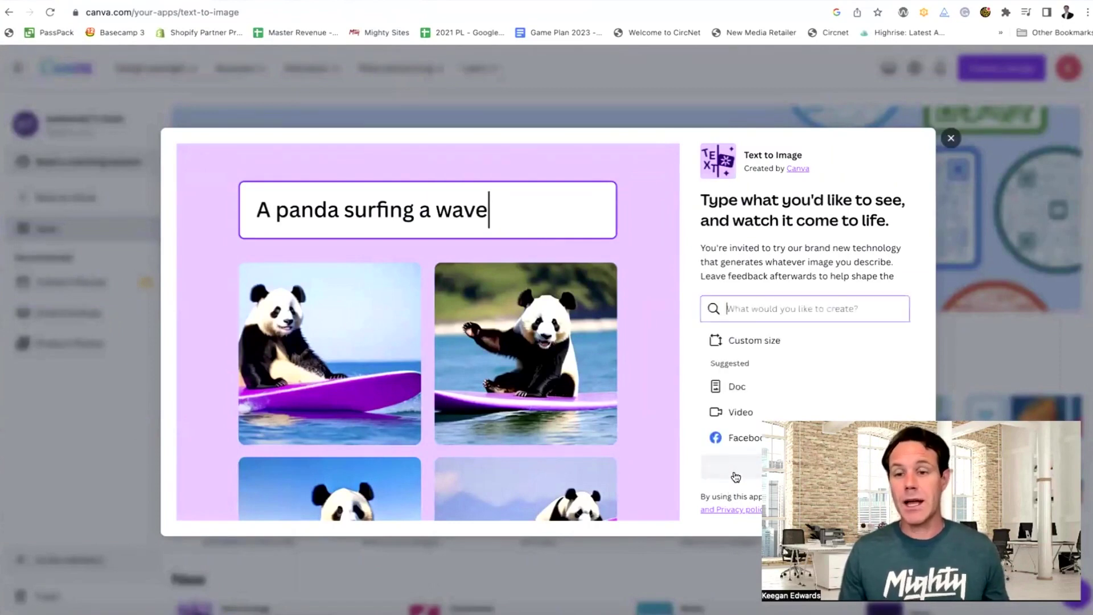
pyautogui.scroll(-10, 765, 342)
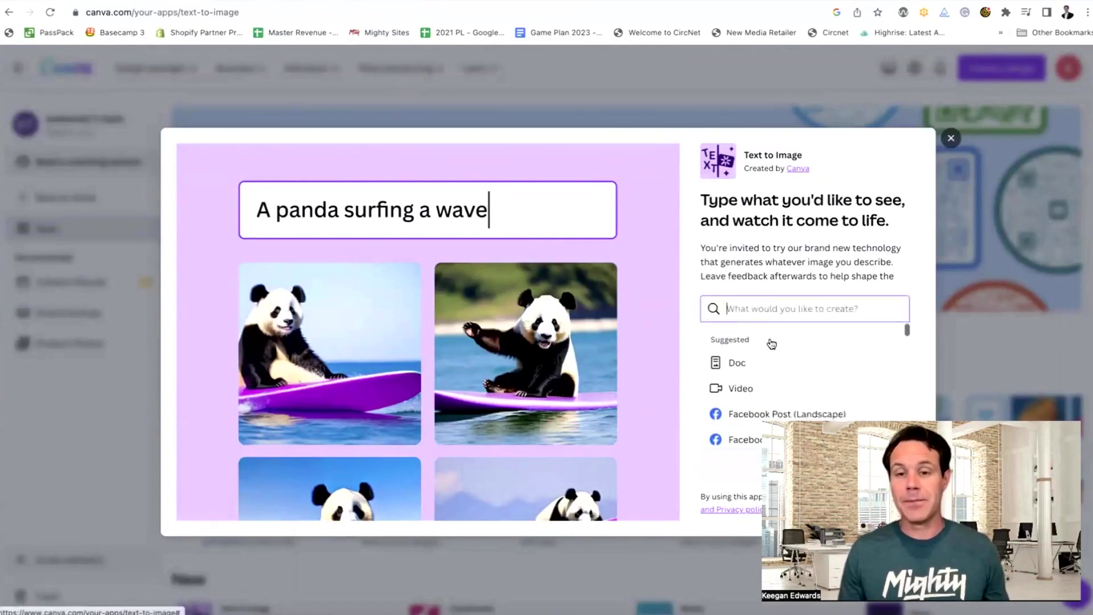
pyautogui.scroll(-10, 790, 347)
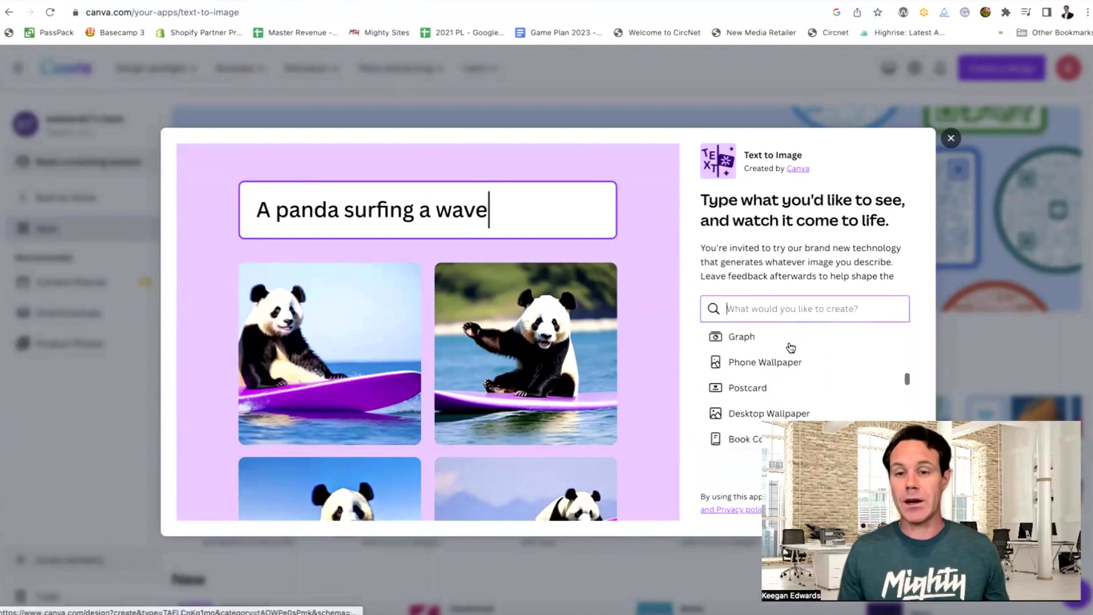
pyautogui.scroll(-10, 790, 347)
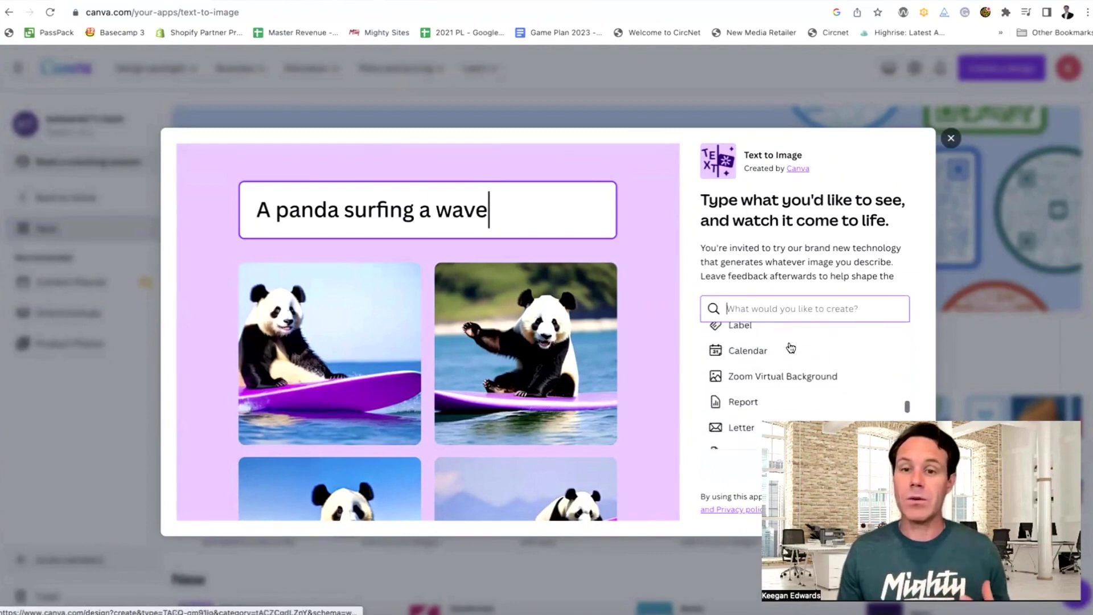
pyautogui.scroll(-2, 790, 348)
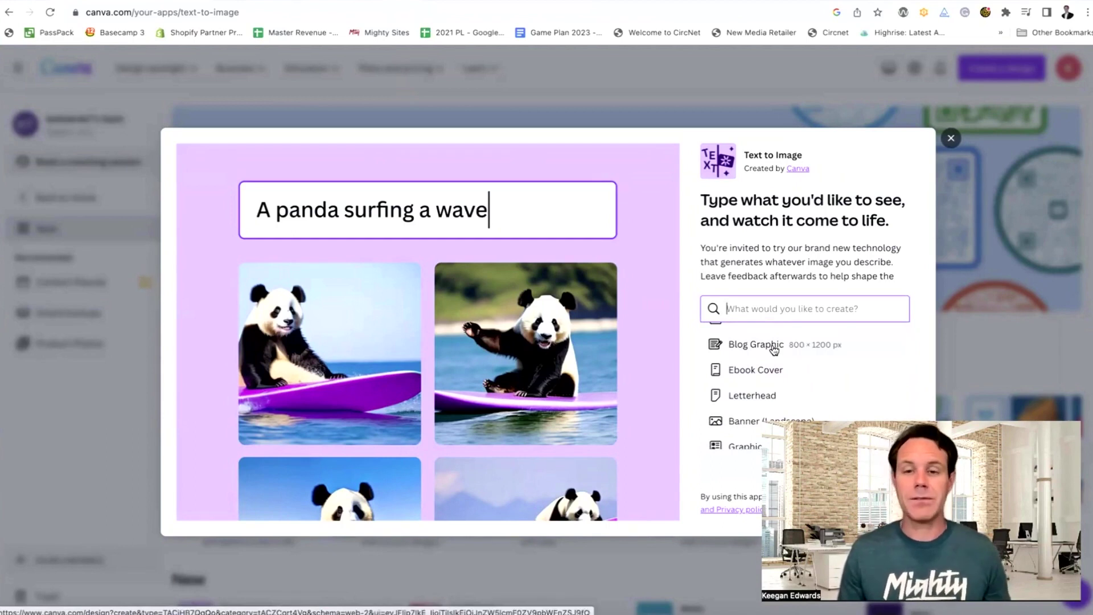
pyautogui.click(772, 347)
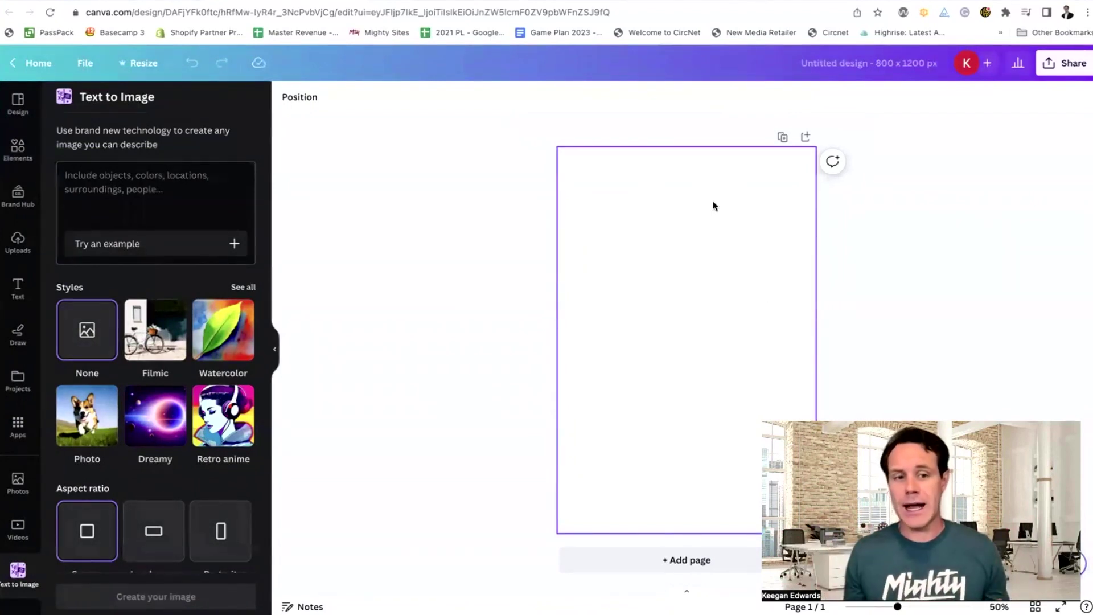
pyautogui.scroll(-2, 193, 481)
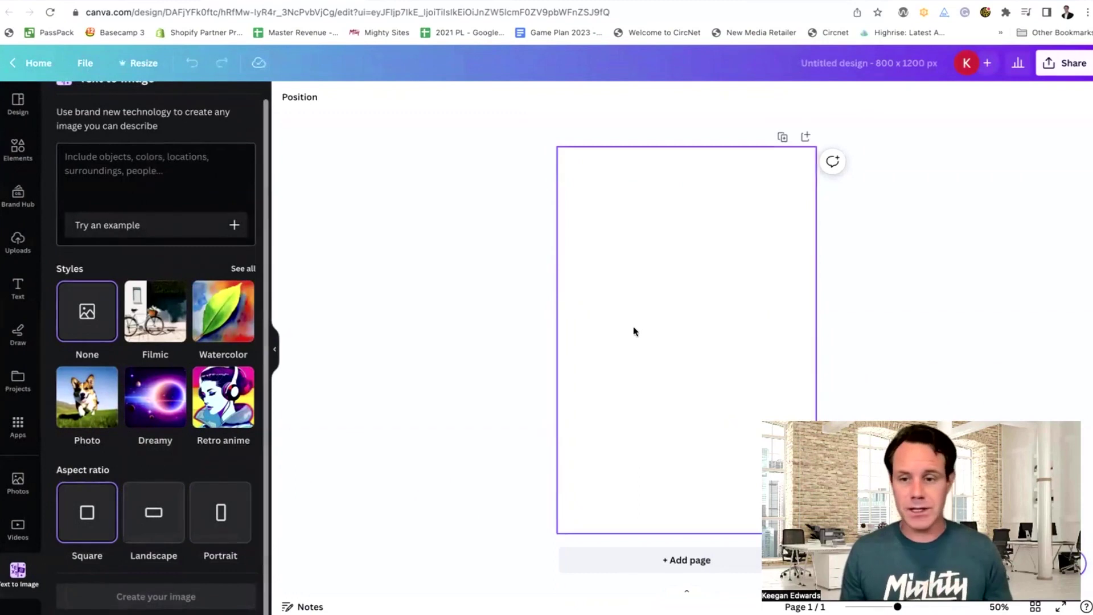
pyautogui.scroll(1, 107, 348)
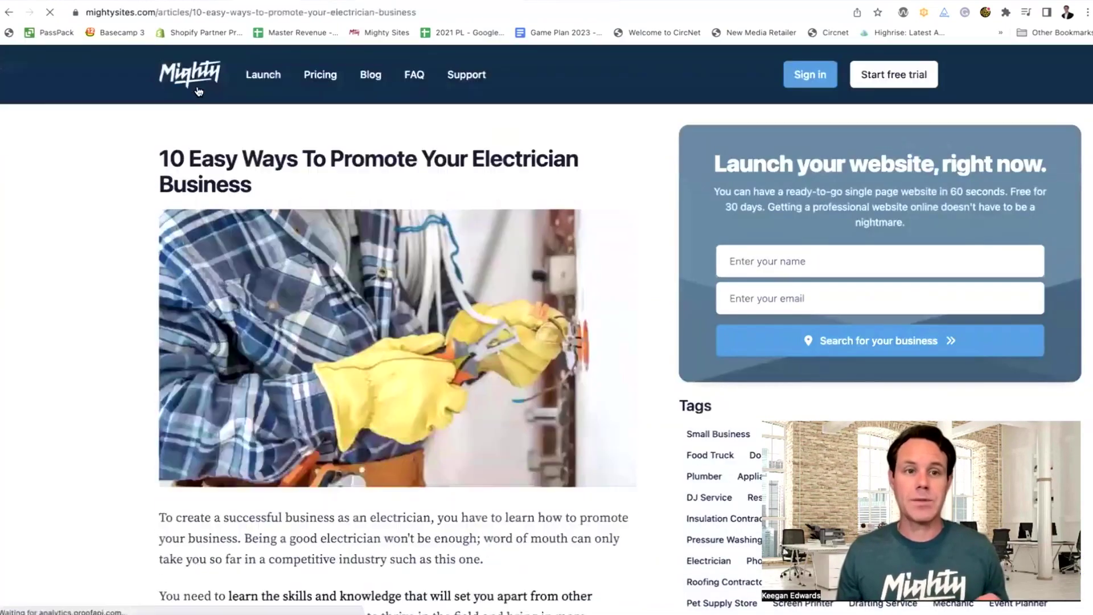
# Return to the Mighty Sites homepage via the Mighty logo and scroll through it.
pyautogui.click(198, 91)
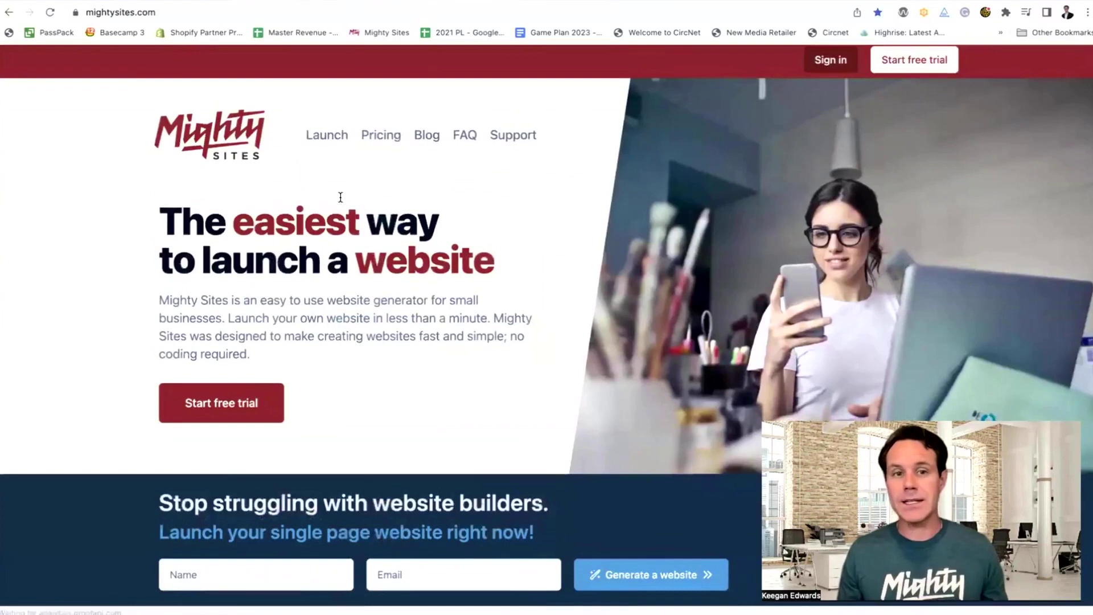
pyautogui.scroll(-5, 339, 193)
pyautogui.scroll(-5, 337, 196)
pyautogui.scroll(10, 334, 201)
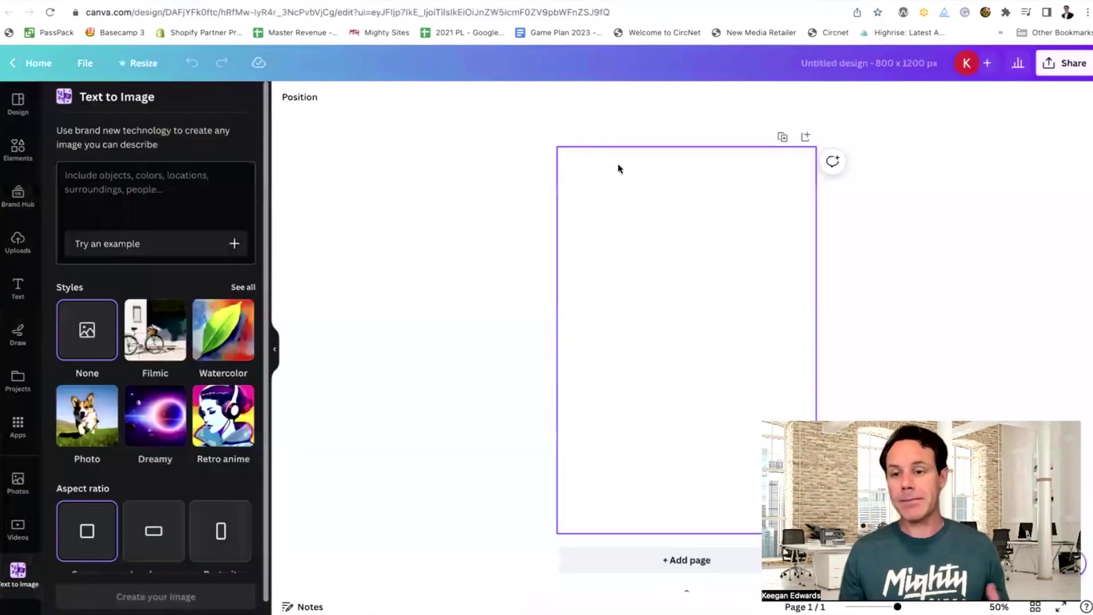
# Generate images from the prompt 'Handyman working on a project in someone's basement'.
pyautogui.click(129, 189)
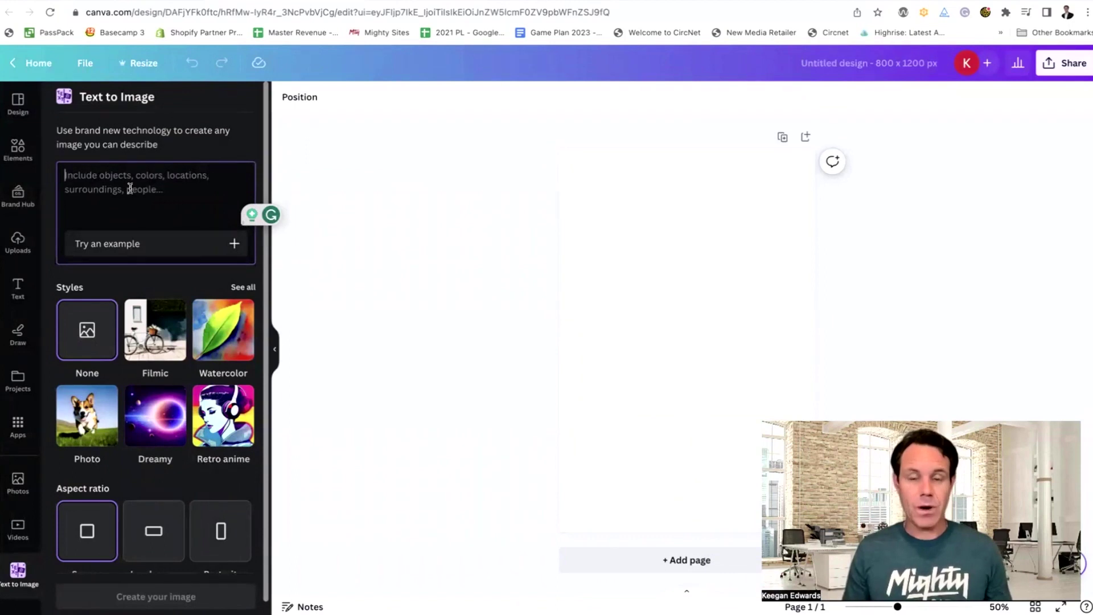
pyautogui.write('H')
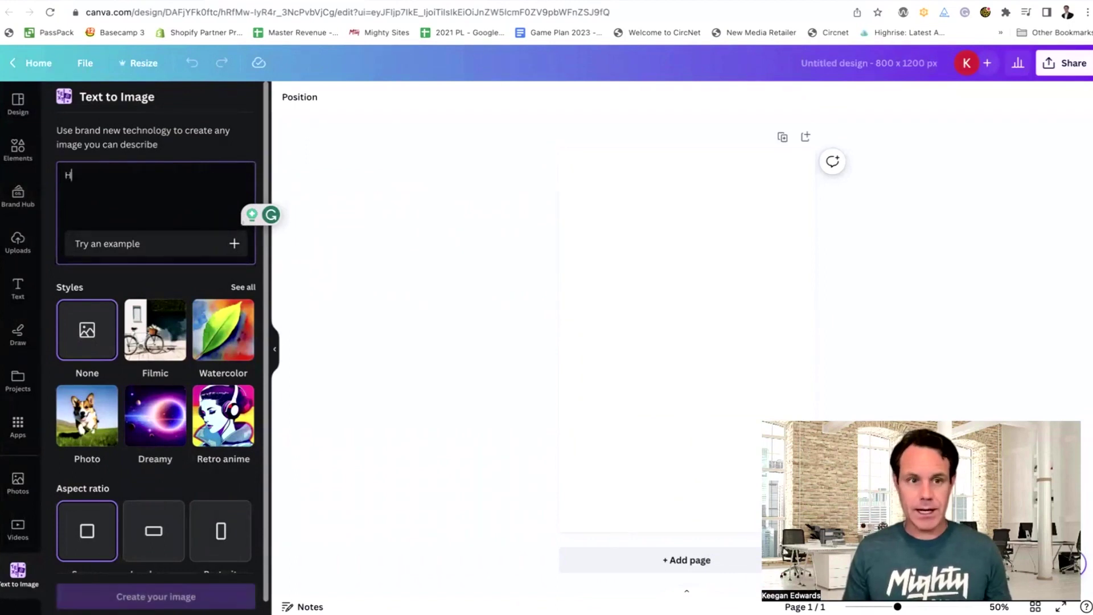
pyautogui.write('andyman working on a project ')
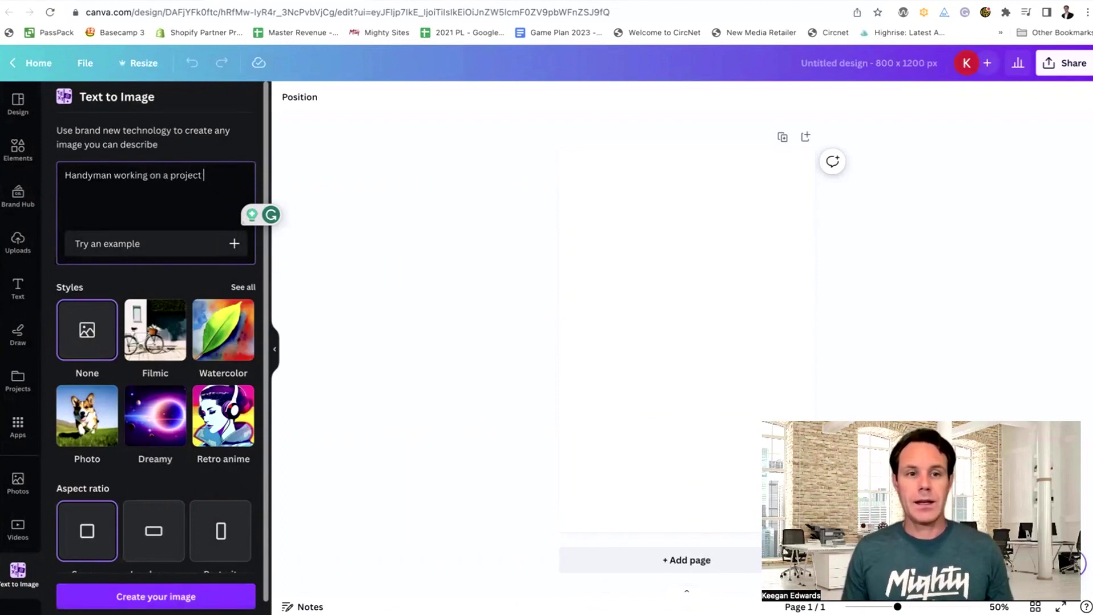
pyautogui.write('in someone')
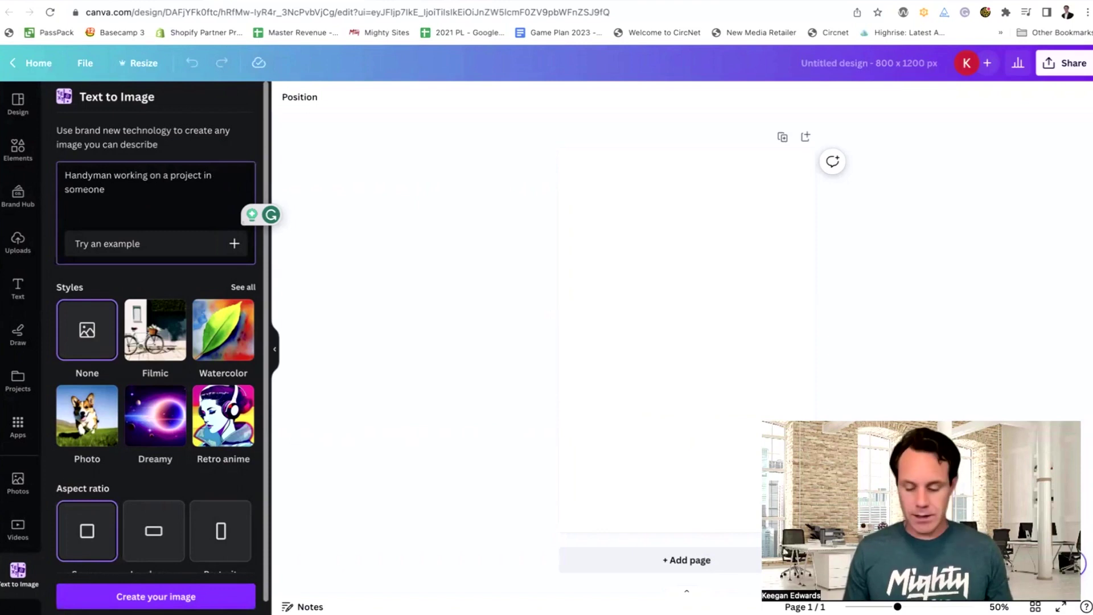
pyautogui.write("'s basement")
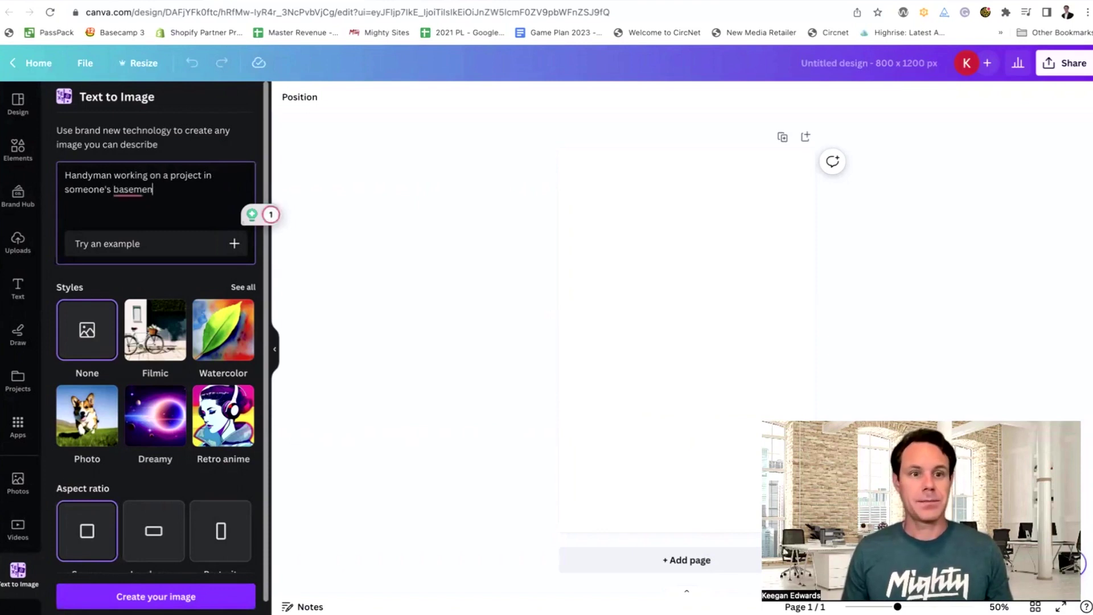
pyautogui.press('Return')
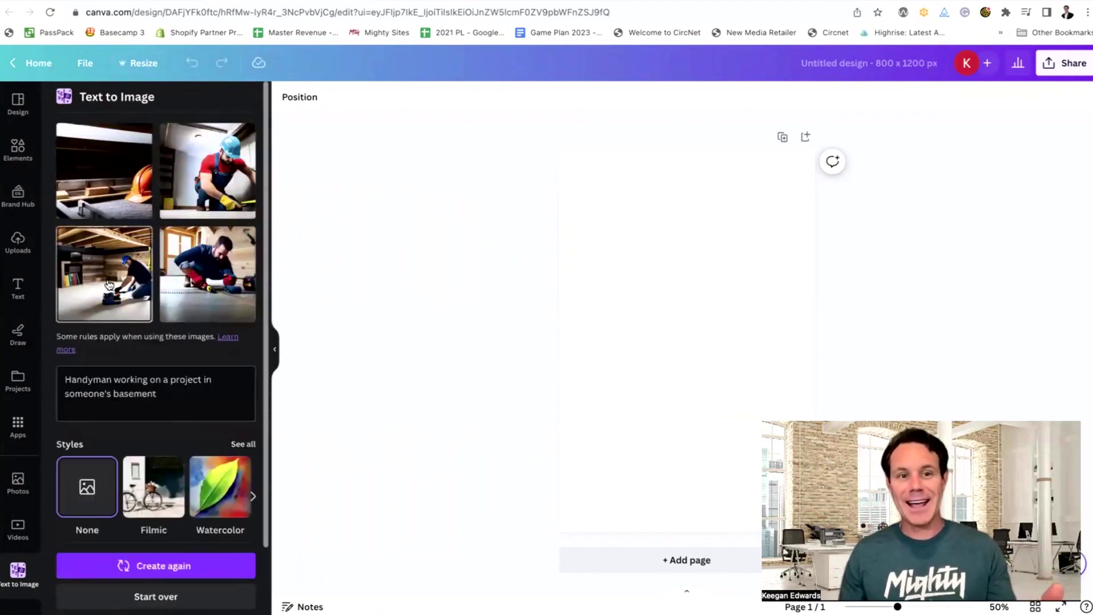
pyautogui.moveTo(119, 284); pyautogui.dragTo(616, 297)
pyautogui.doubleClick(619, 297)
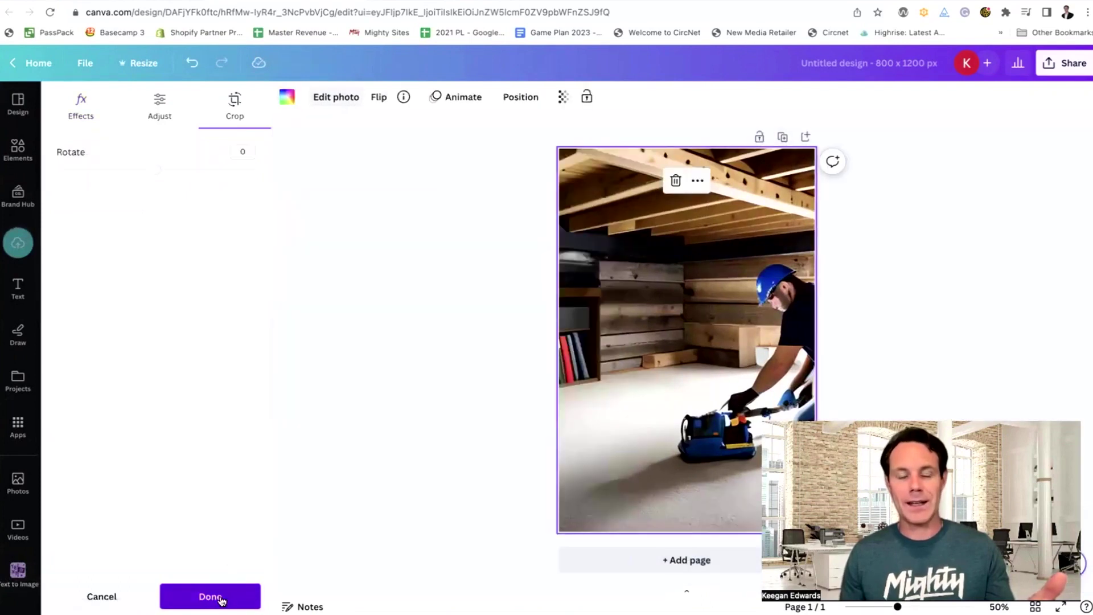
pyautogui.click(211, 595)
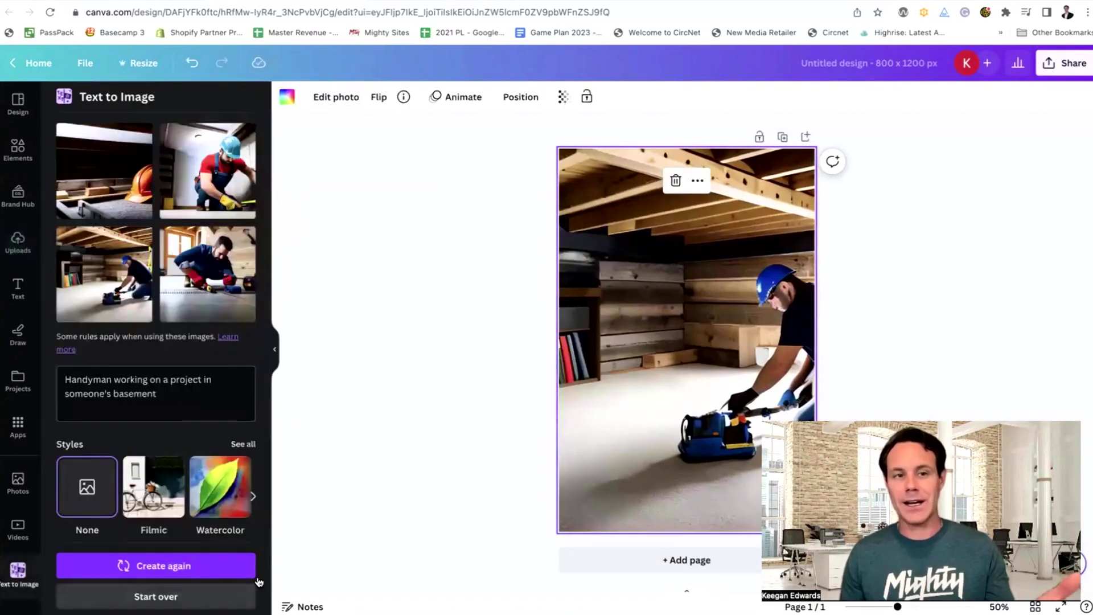
pyautogui.click(675, 180)
pyautogui.moveTo(194, 171); pyautogui.dragTo(219, 282)
pyautogui.scroll(-1, 230, 409)
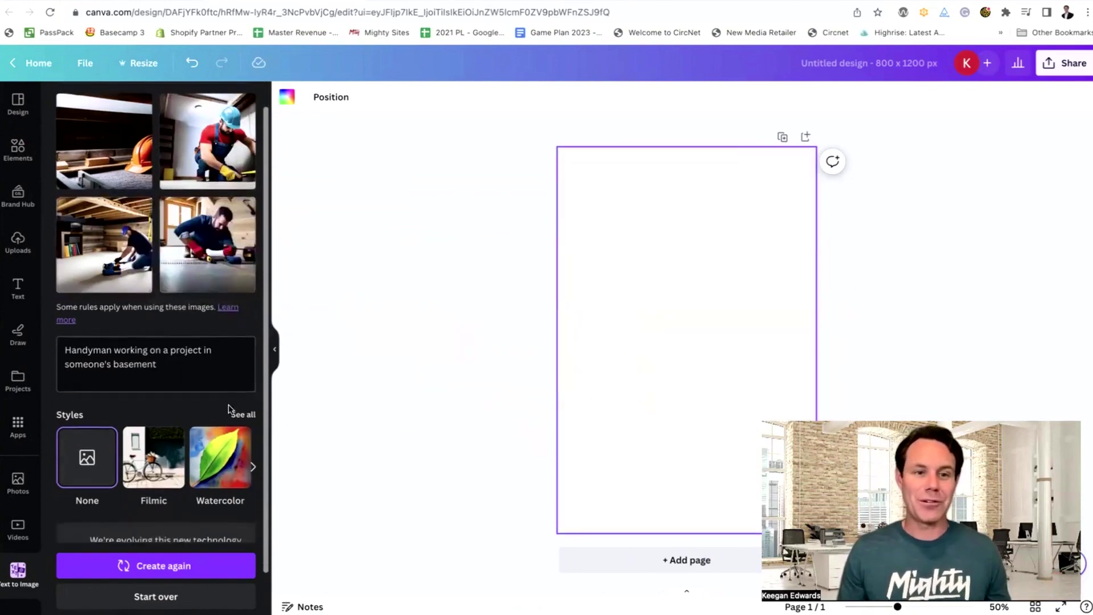
pyautogui.scroll(-2, 229, 409)
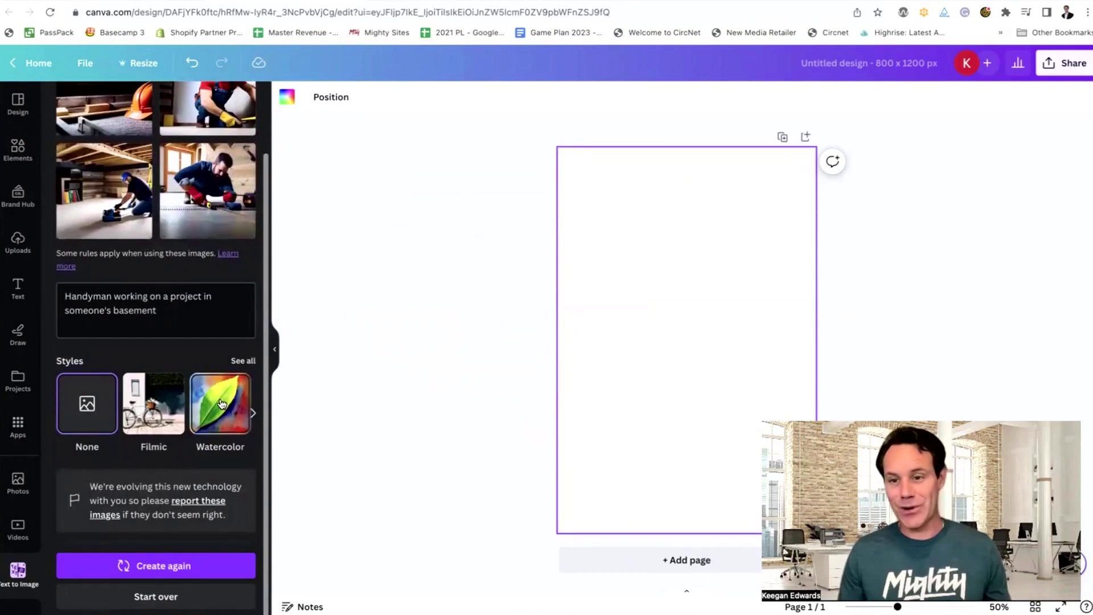
pyautogui.scroll(2, 222, 403)
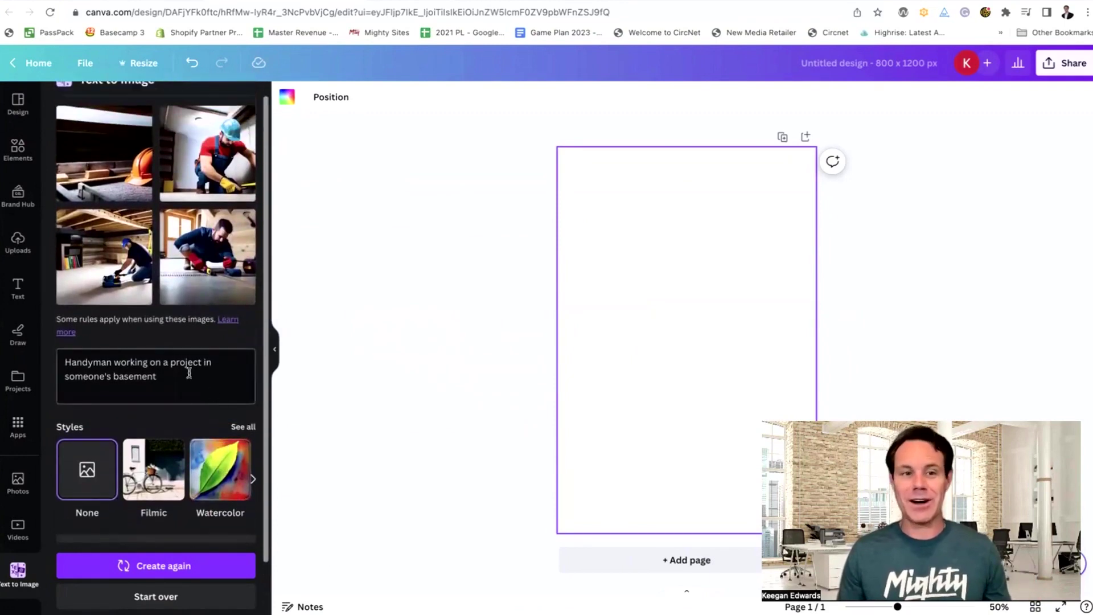